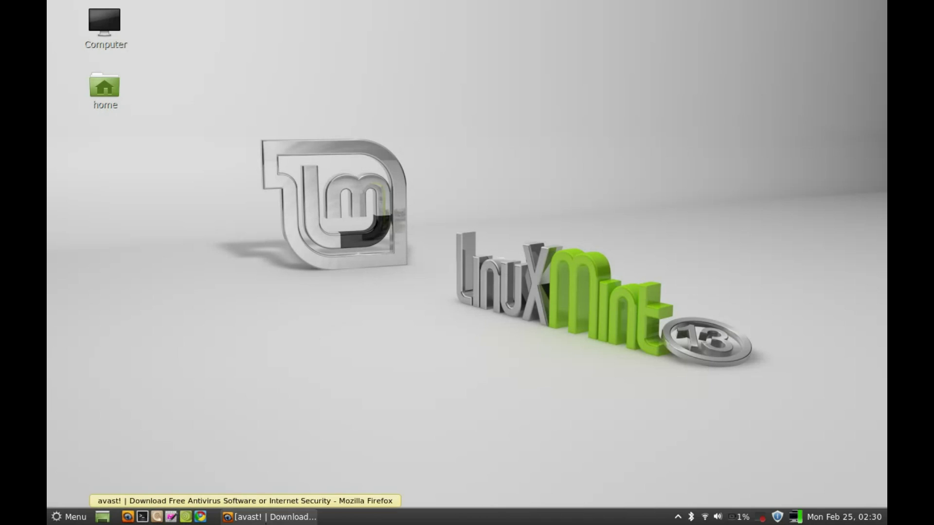
# Step: In Firefox, go via For PC to the avast! Linux Home Edition page and scroll to its download offer
pyautogui.click(272, 515)
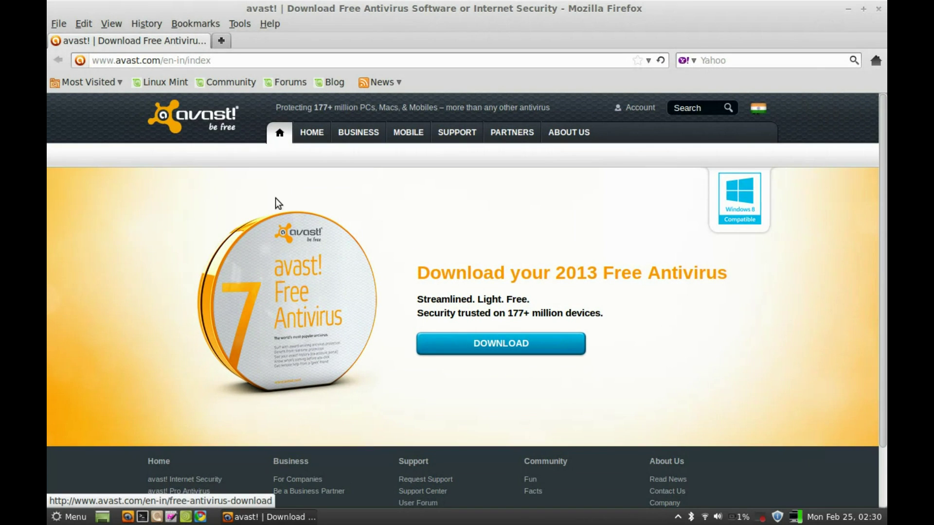
pyautogui.click(315, 134)
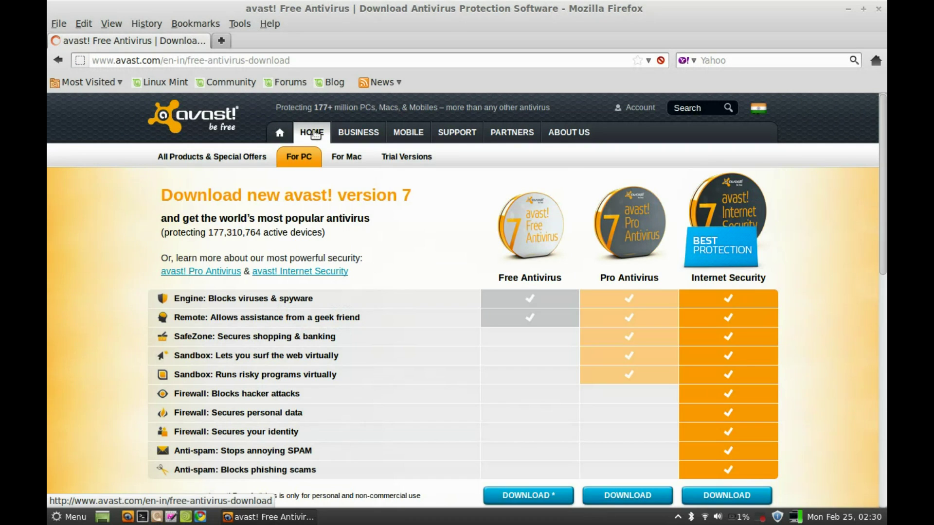
pyautogui.moveTo(299, 156)
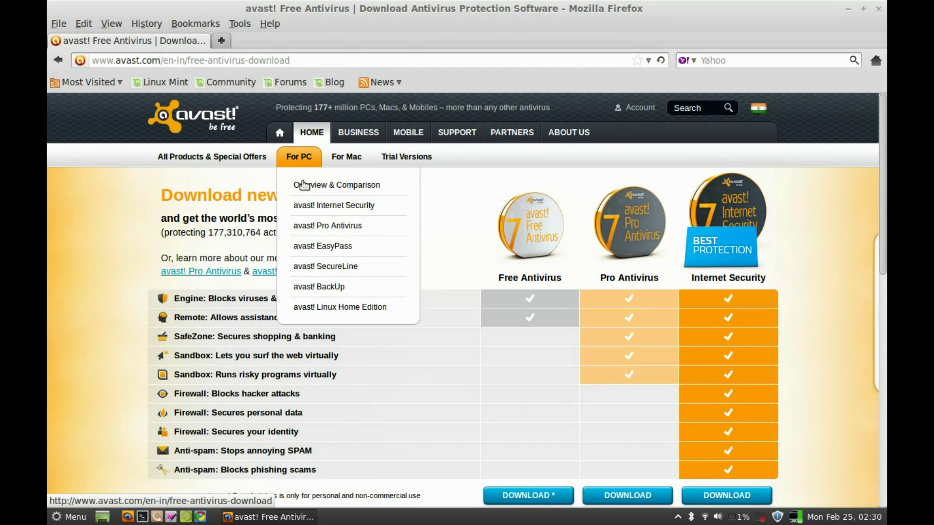
pyautogui.click(382, 306)
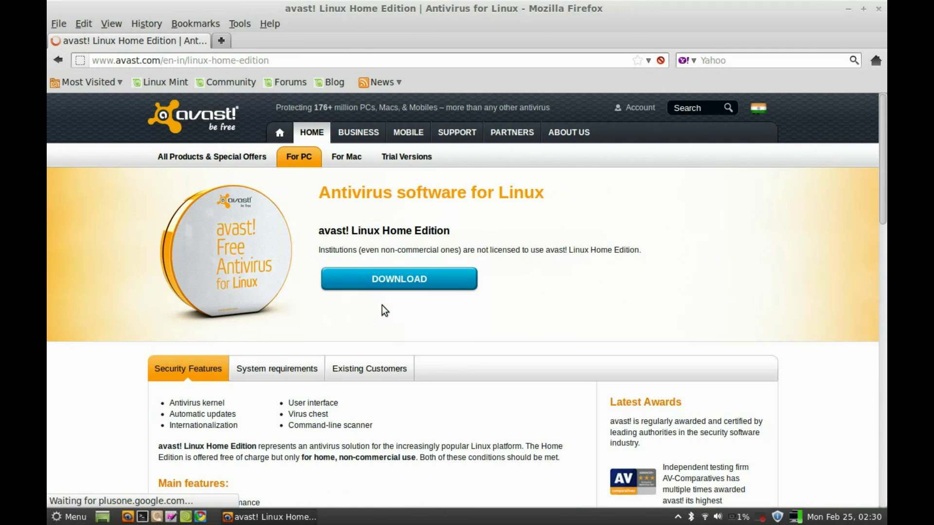
pyautogui.scroll(-1, 492, 257)
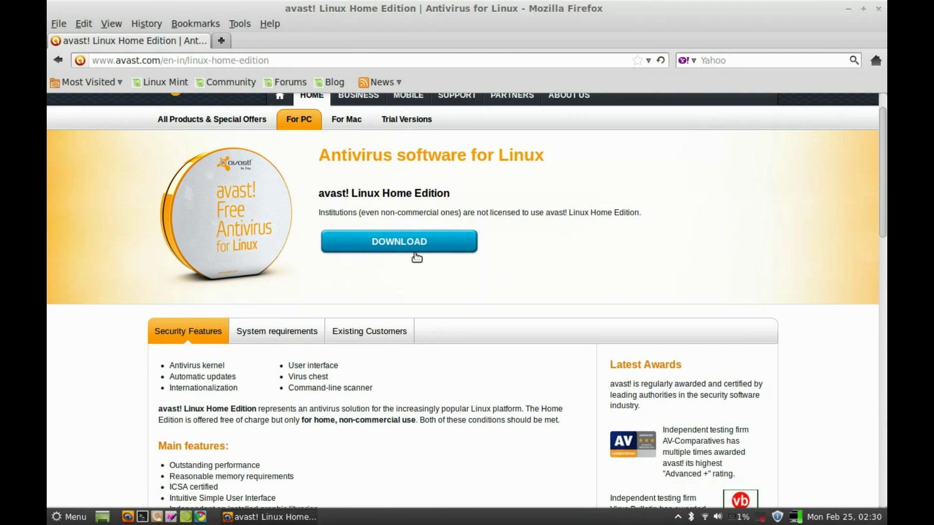
pyautogui.click(443, 244)
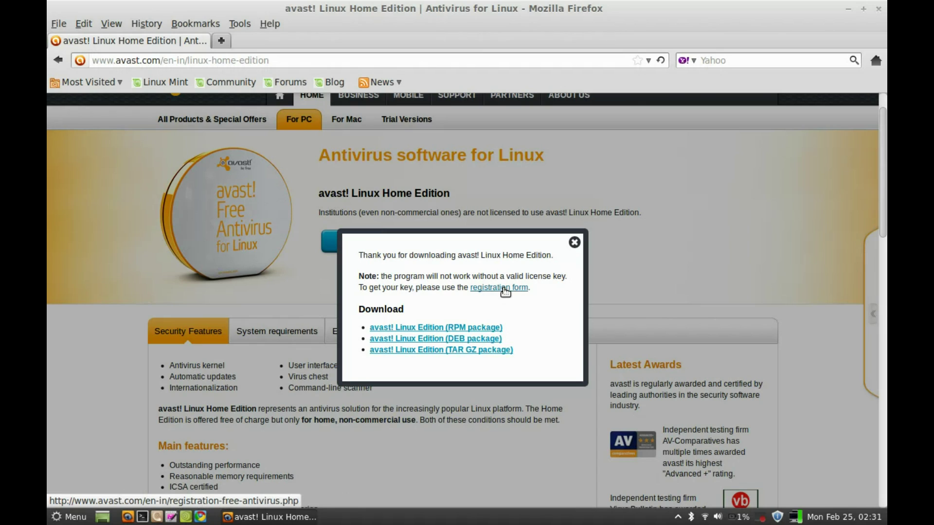
pyautogui.rightClick(504, 288)
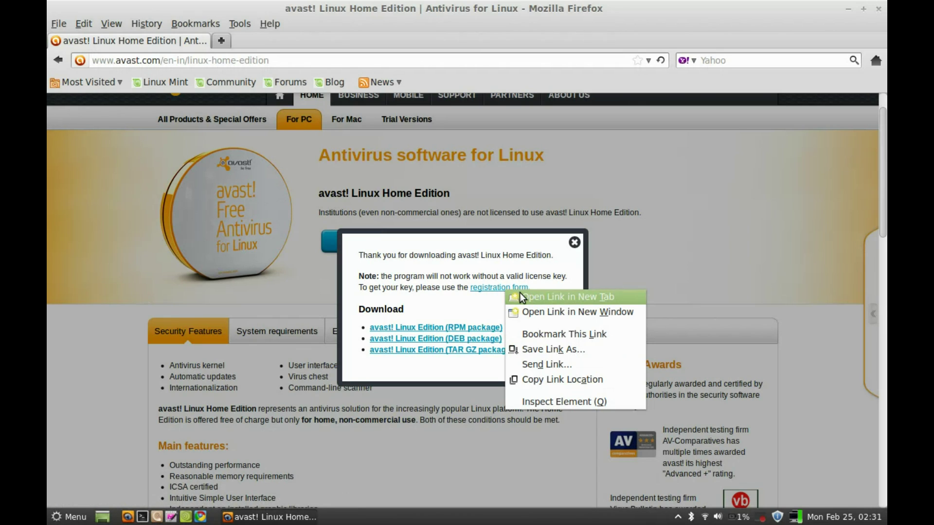
pyautogui.click(519, 294)
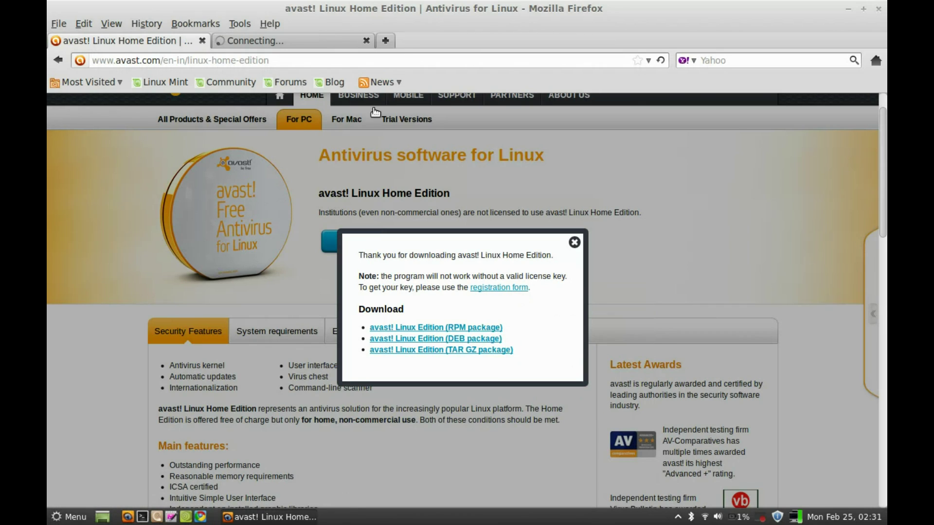
pyautogui.click(267, 38)
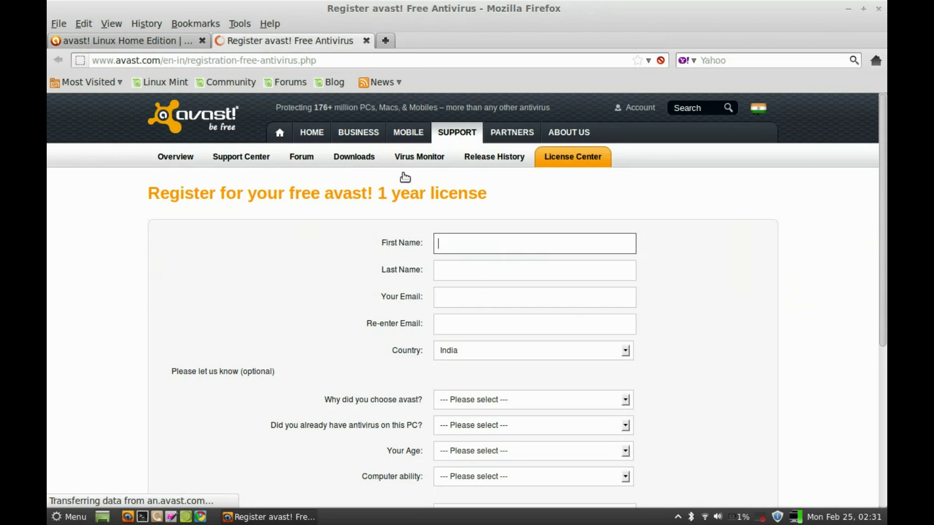
pyautogui.scroll(-5, 580, 304)
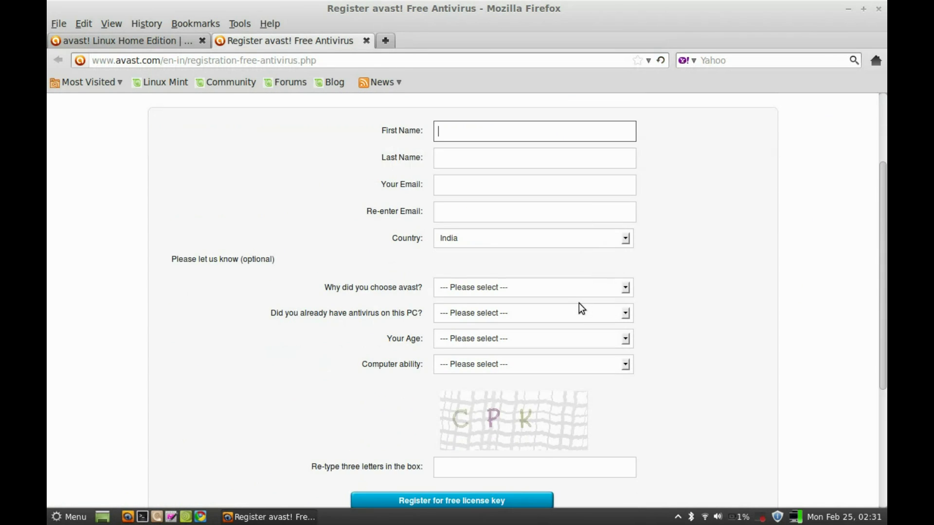
pyautogui.scroll(5, 579, 302)
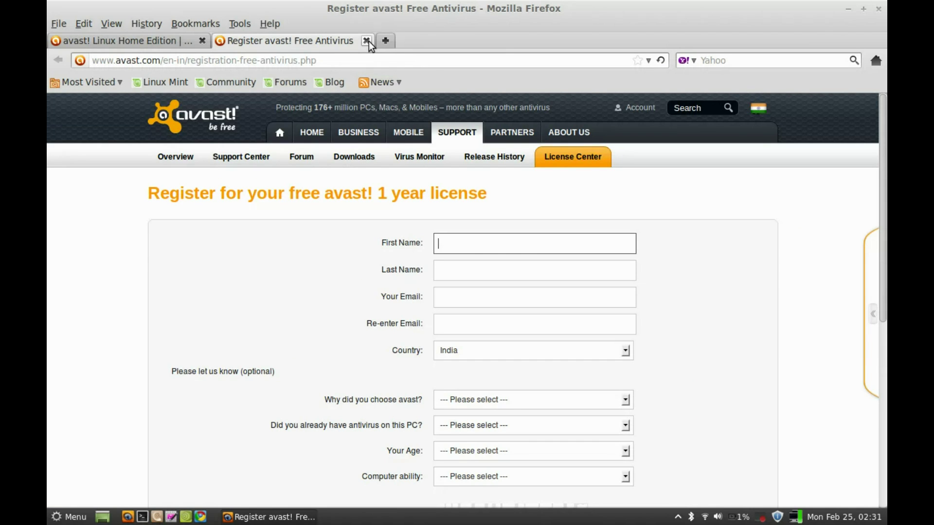
pyautogui.click(367, 41)
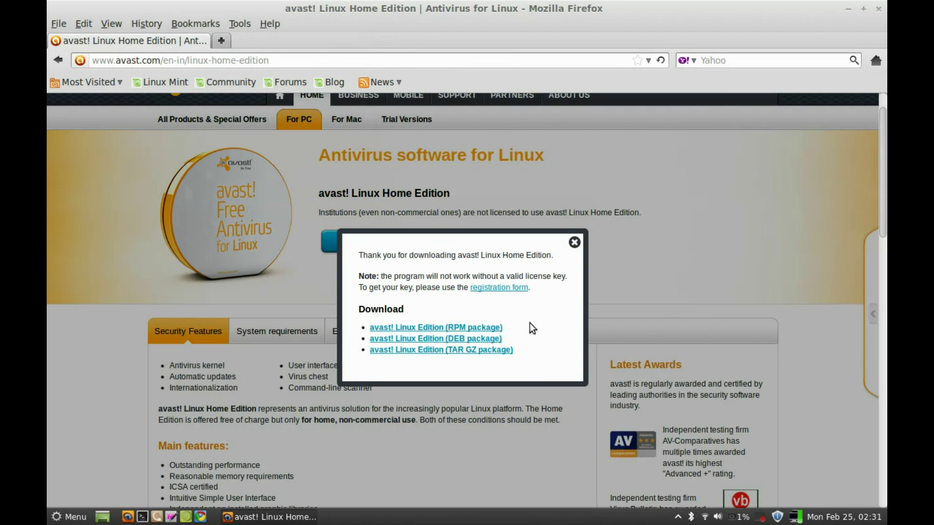
# Step: Choose the DEB package and save avast4workstation_1.3.0-2_i386.deb (27.7 MB) to disk
pyautogui.scroll(-1, 530, 323)
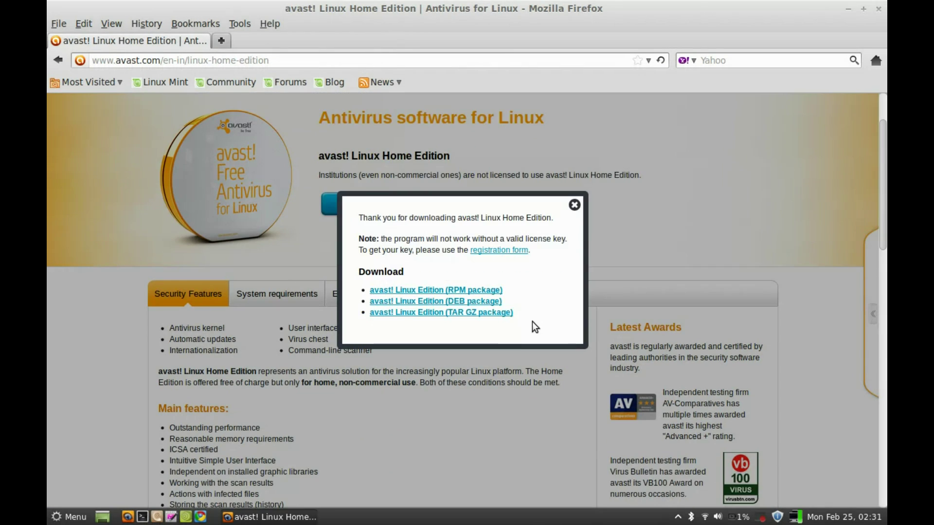
pyautogui.click(481, 302)
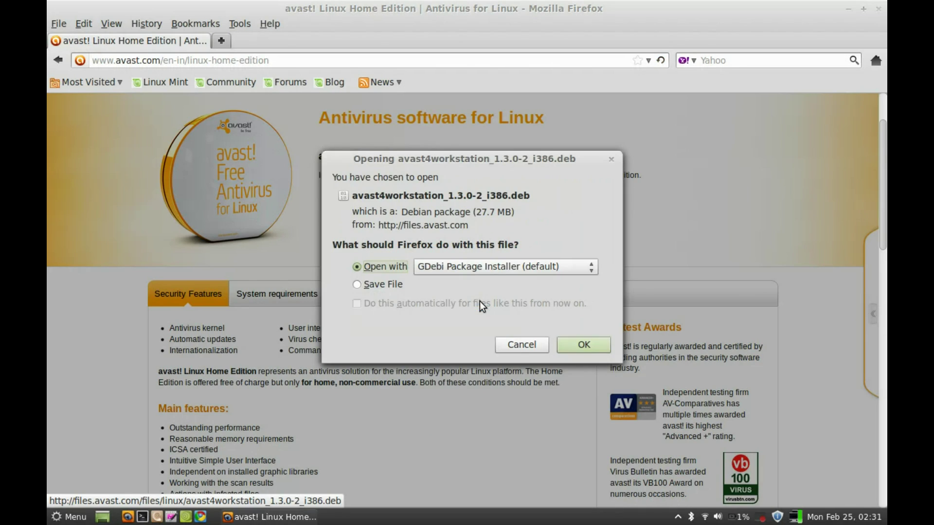
pyautogui.click(358, 284)
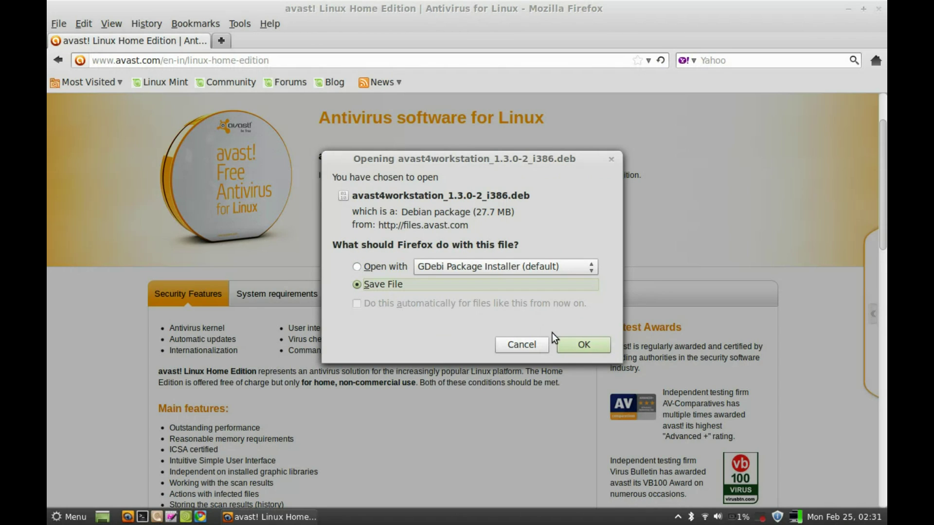
pyautogui.click(583, 346)
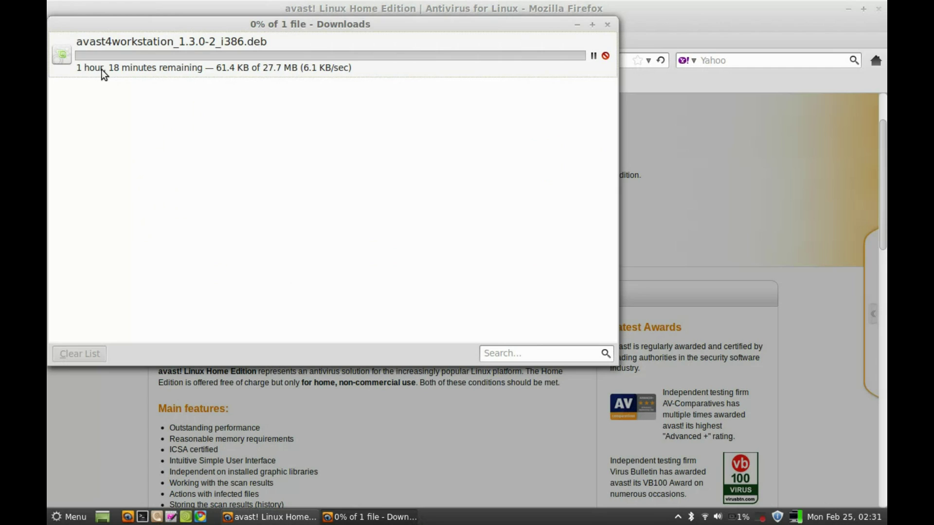
# Step: Browse from the home folder into Downloads and bring up actions for avast4workstation_1.3.0-2_i386.deb
pyautogui.moveTo(382, 24); pyautogui.dragTo(435, 49)
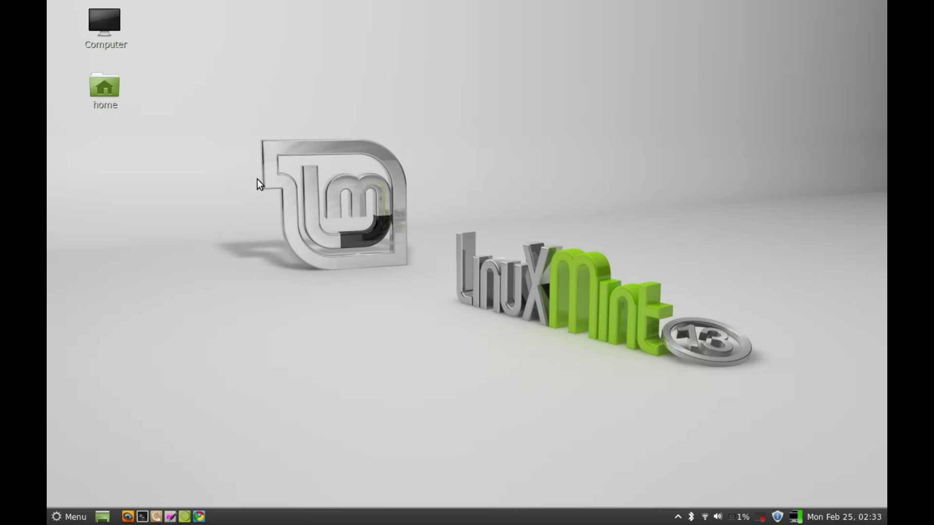
pyautogui.doubleClick(105, 90)
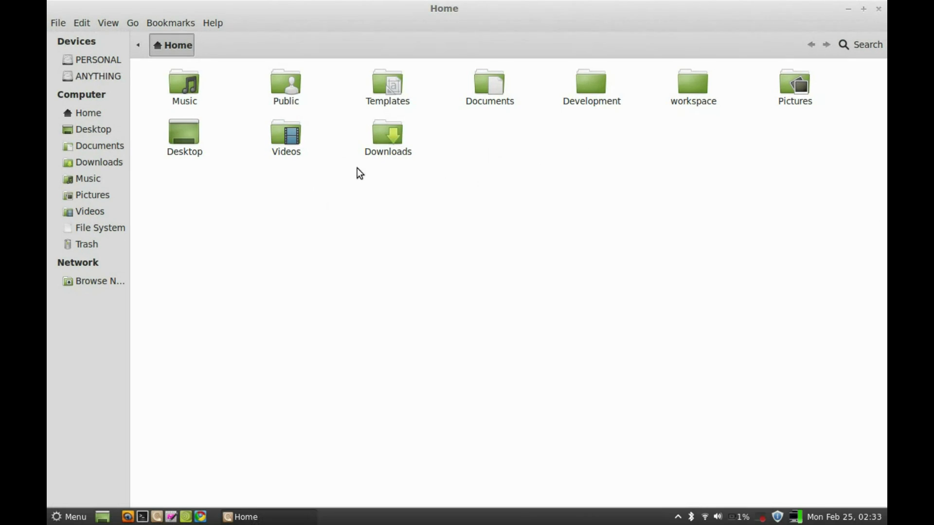
pyautogui.doubleClick(387, 146)
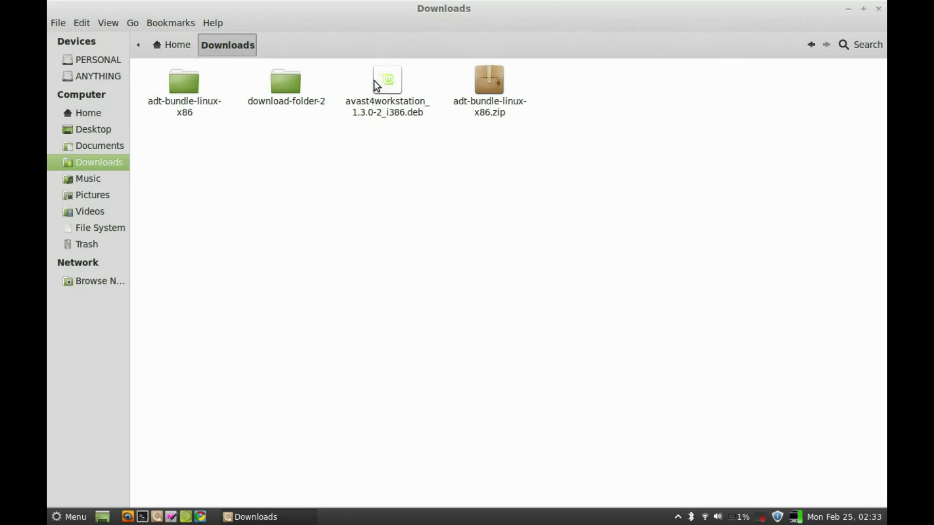
pyautogui.click(394, 104)
pyautogui.rightClick(398, 104)
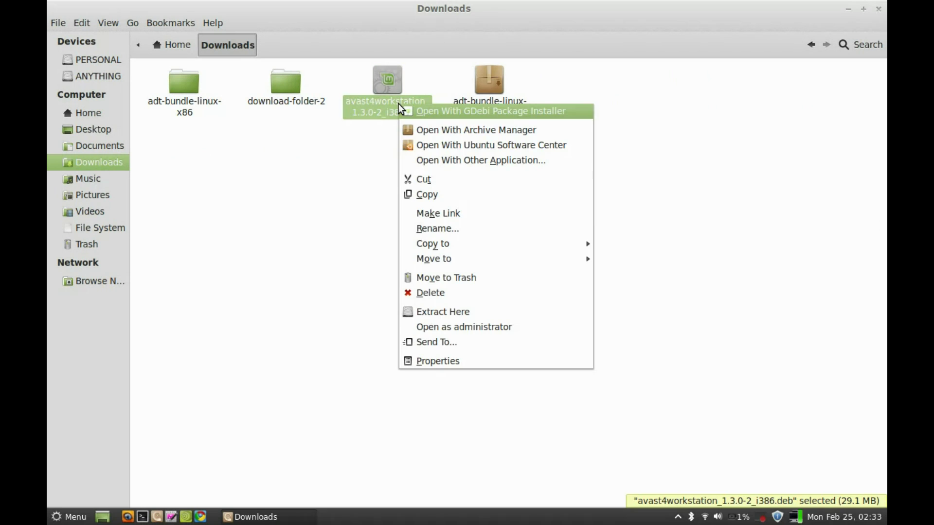
# Step: Install avast4workstation in GDebi with the administrator password, then close the installer
pyautogui.click(559, 112)
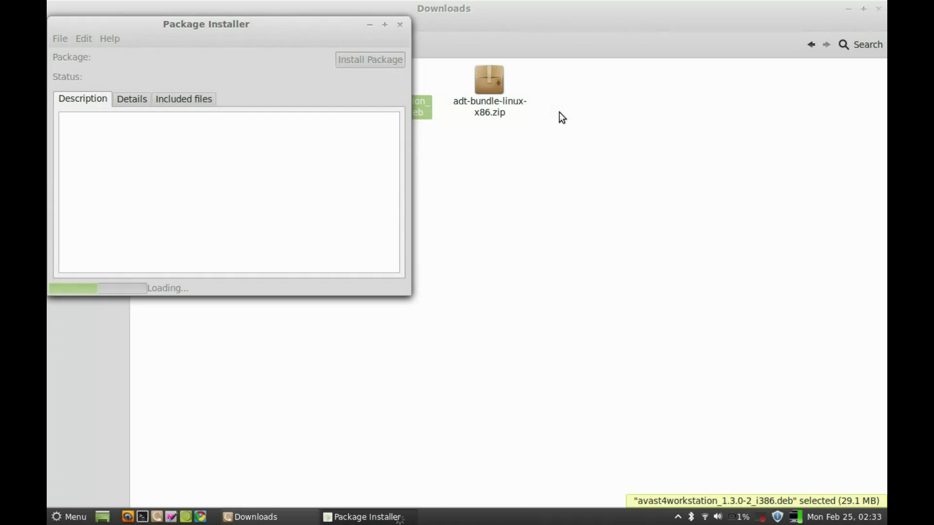
pyautogui.moveTo(226, 28); pyautogui.dragTo(382, 95)
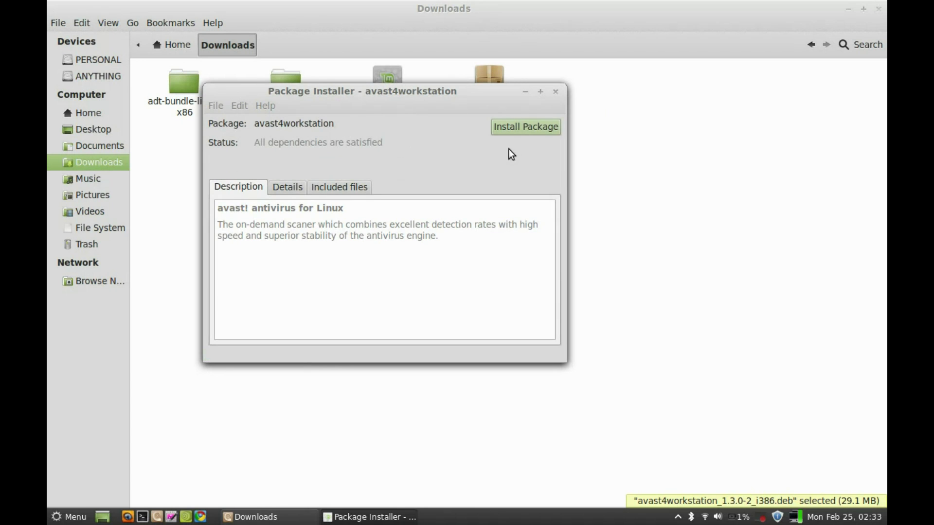
pyautogui.click(524, 127)
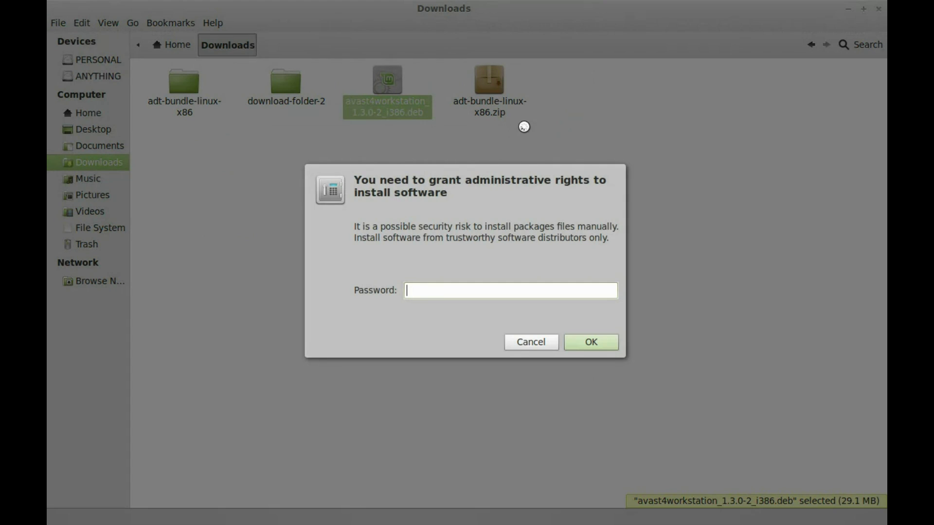
pyautogui.write('•••••••')
pyautogui.press('Return')
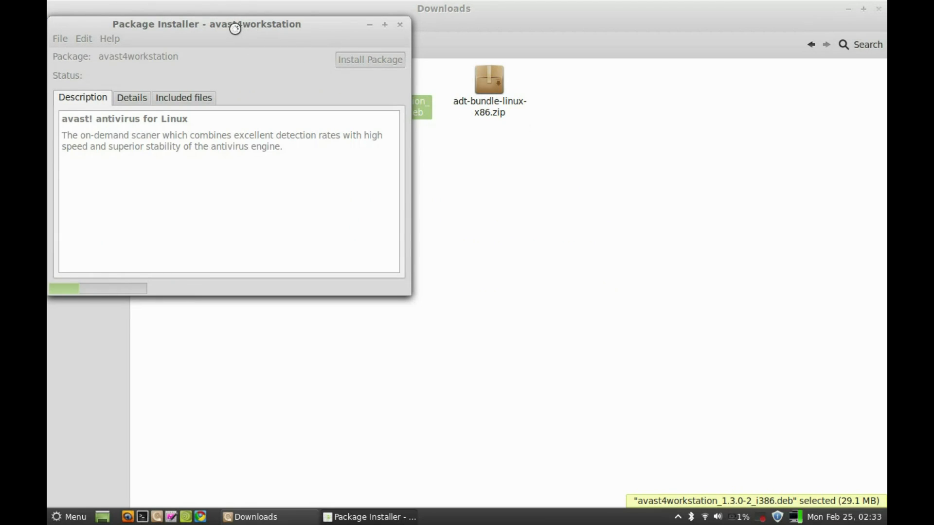
pyautogui.moveTo(240, 28); pyautogui.dragTo(396, 65)
pyautogui.press('Return')
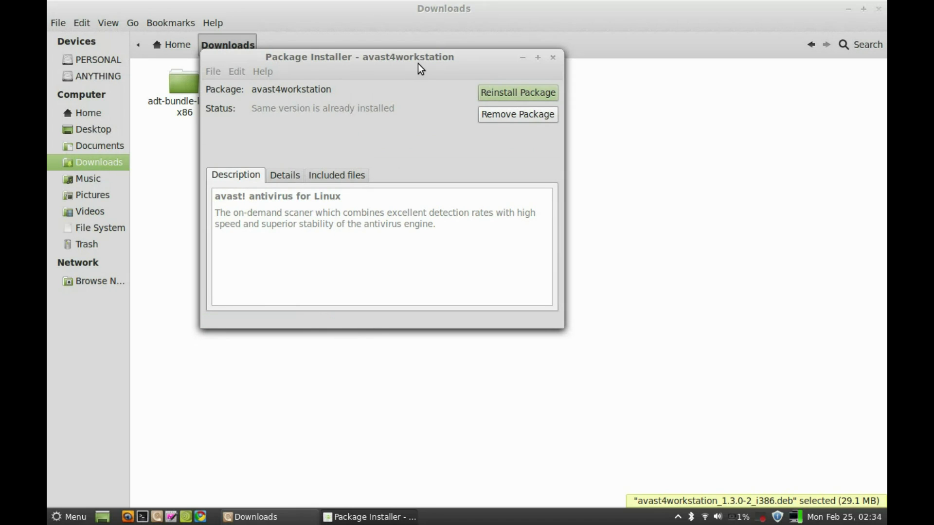
pyautogui.moveTo(411, 57); pyautogui.dragTo(451, 125)
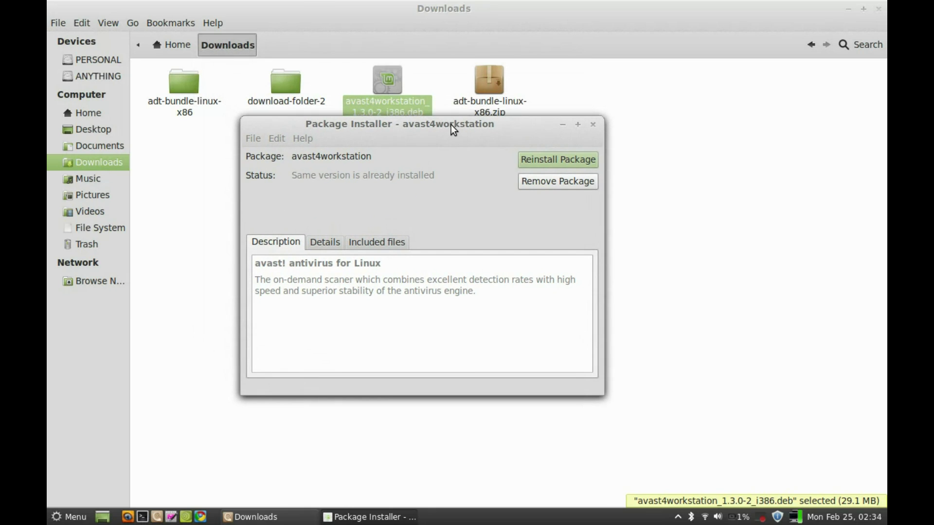
pyautogui.click(594, 125)
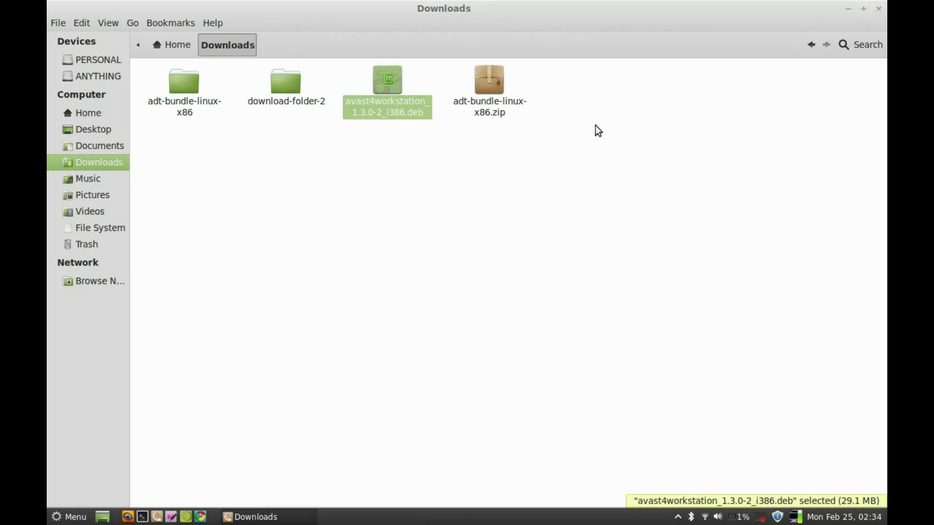
# Step: Close the Downloads window and search the Mint menu for 'avas' to find avast! Antivirus
pyautogui.click(879, 10)
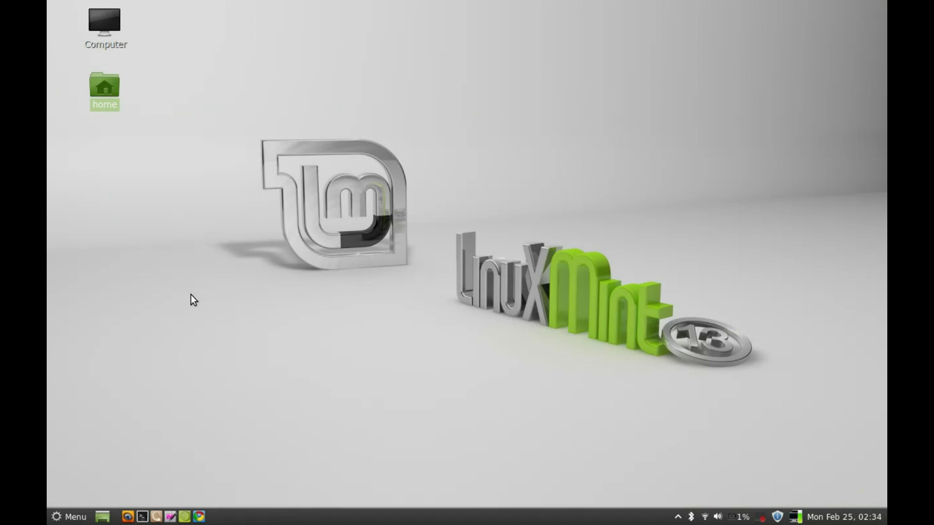
pyautogui.click(63, 521)
pyautogui.write('avas')
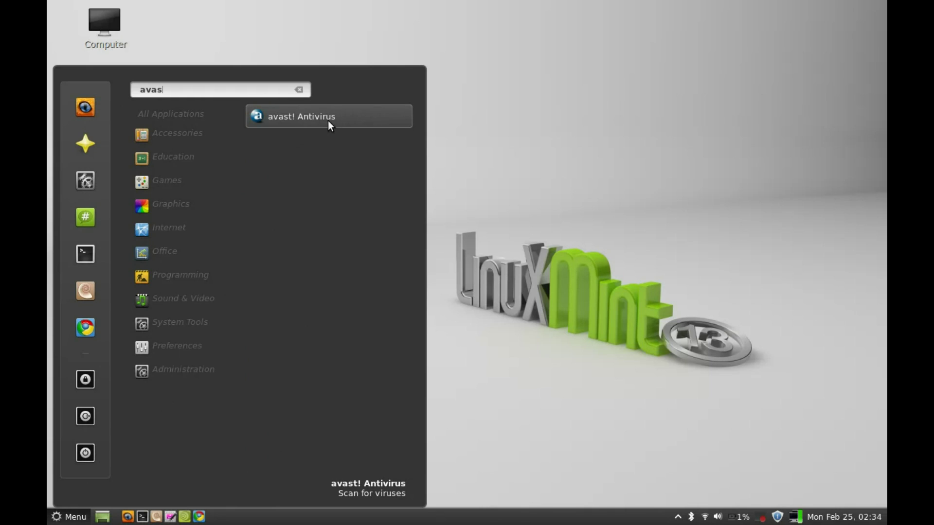
# Step: Launch avast! Antivirus from the menu and move its window near the top centre
pyautogui.click(363, 121)
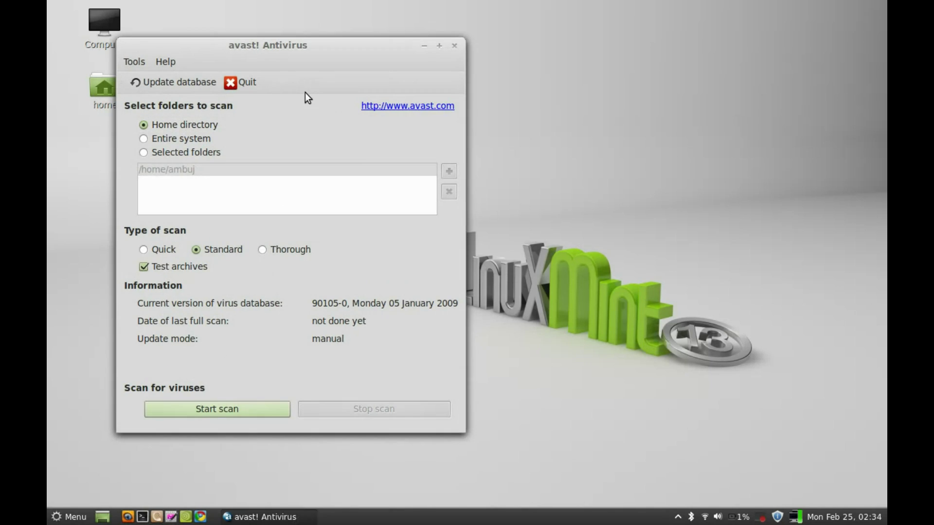
pyautogui.moveTo(247, 45); pyautogui.dragTo(379, 44)
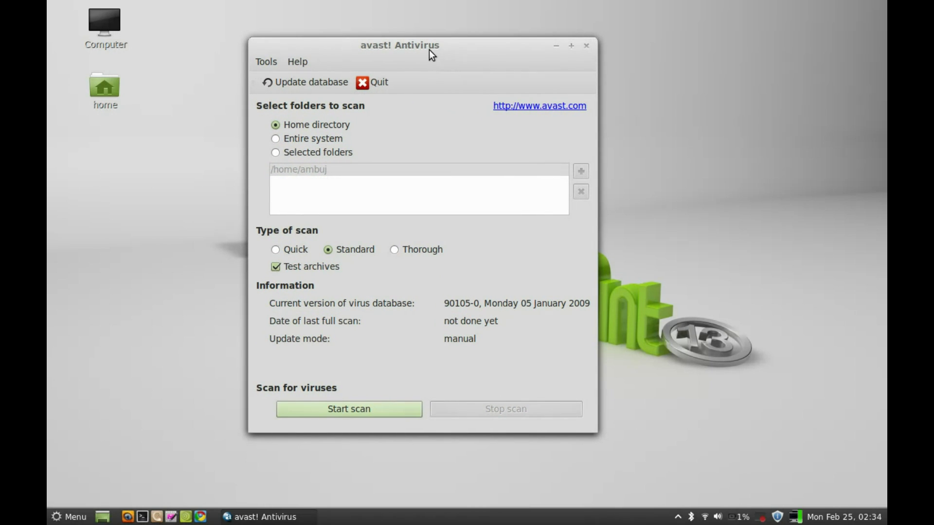
pyautogui.moveTo(413, 46); pyautogui.dragTo(448, 45)
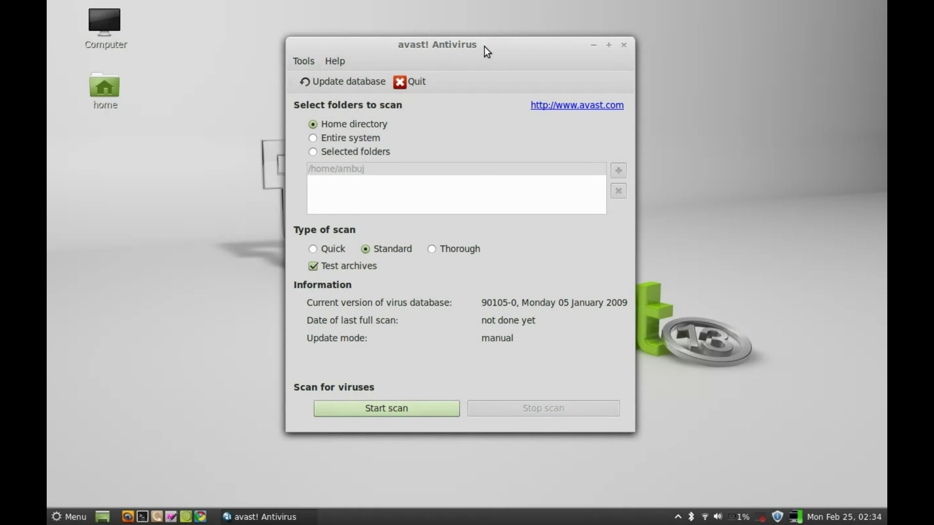
pyautogui.moveTo(485, 45); pyautogui.dragTo(471, 42)
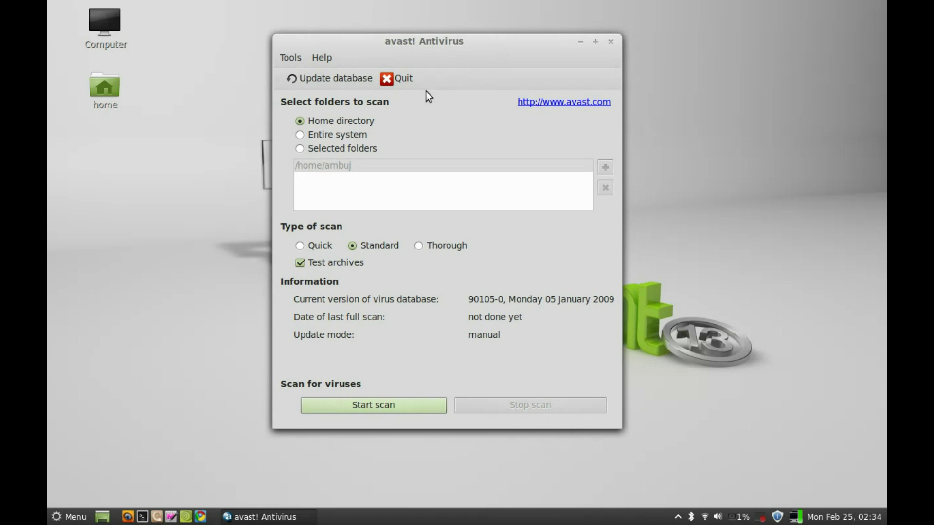
pyautogui.moveTo(421, 42); pyautogui.dragTo(407, 27)
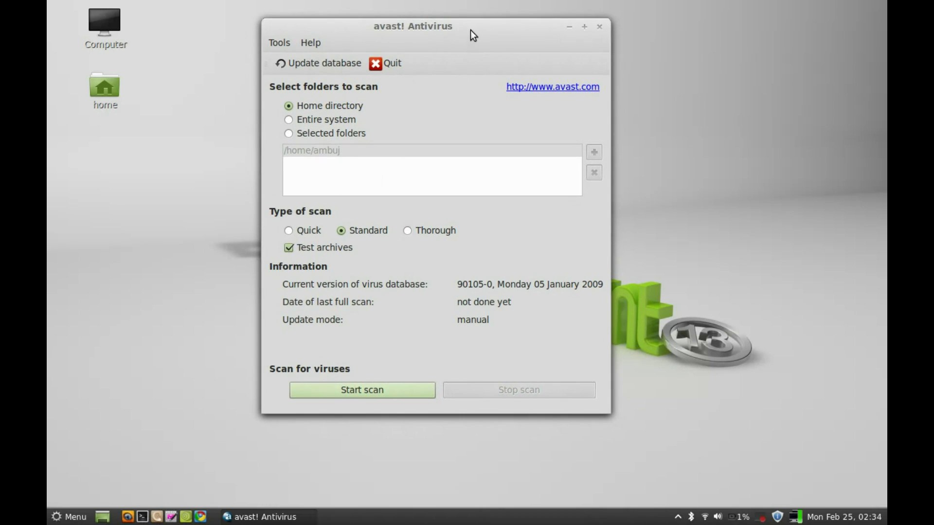
pyautogui.moveTo(470, 30); pyautogui.dragTo(474, 30)
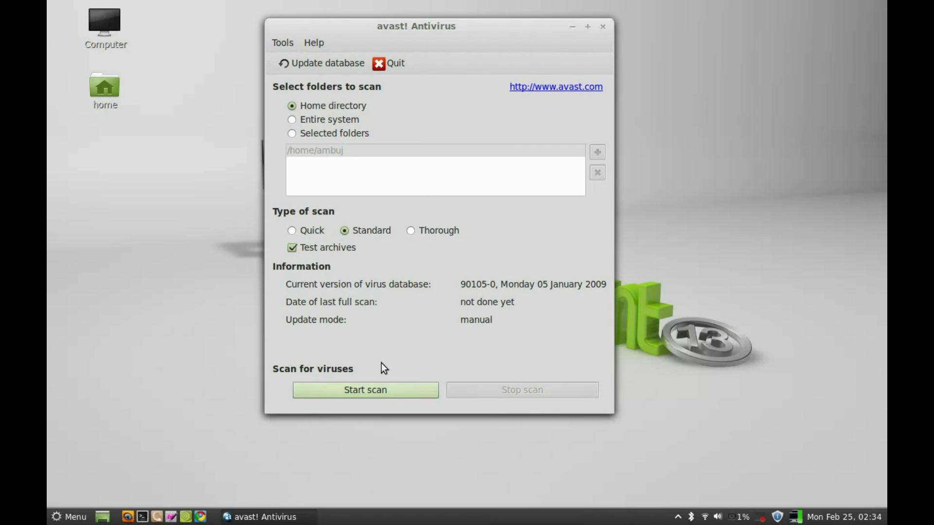
pyautogui.moveTo(412, 33); pyautogui.dragTo(402, 29)
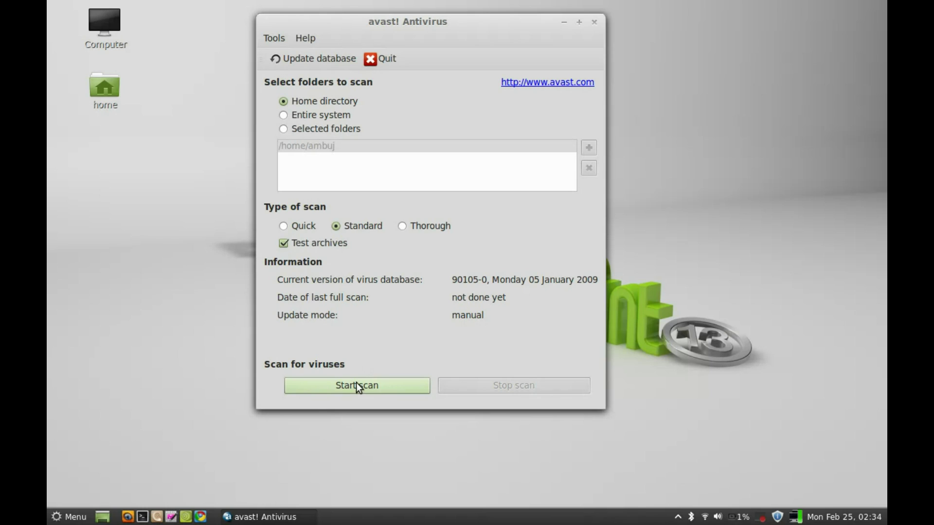
# Step: Run the Standard home-directory scan (2411 files, 0 infected), then close avast!
pyautogui.click(386, 383)
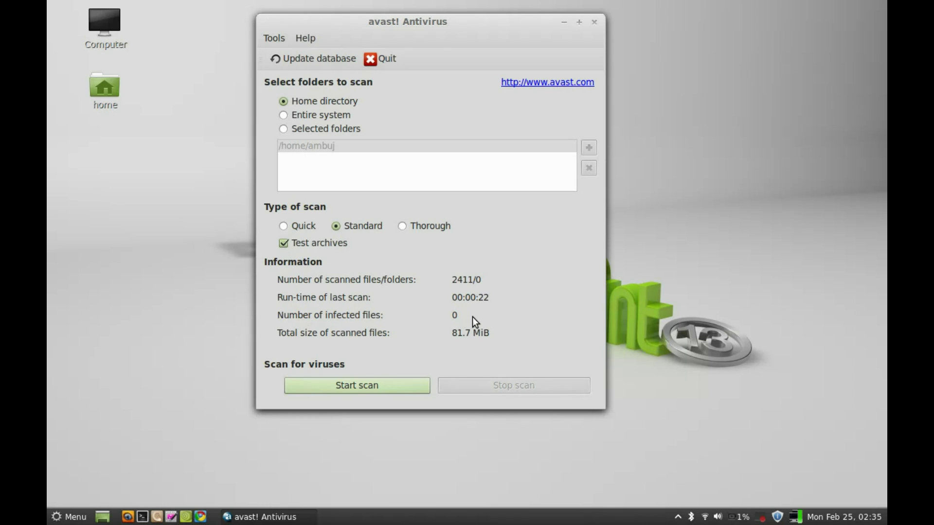
pyautogui.moveTo(438, 21); pyautogui.dragTo(437, 41)
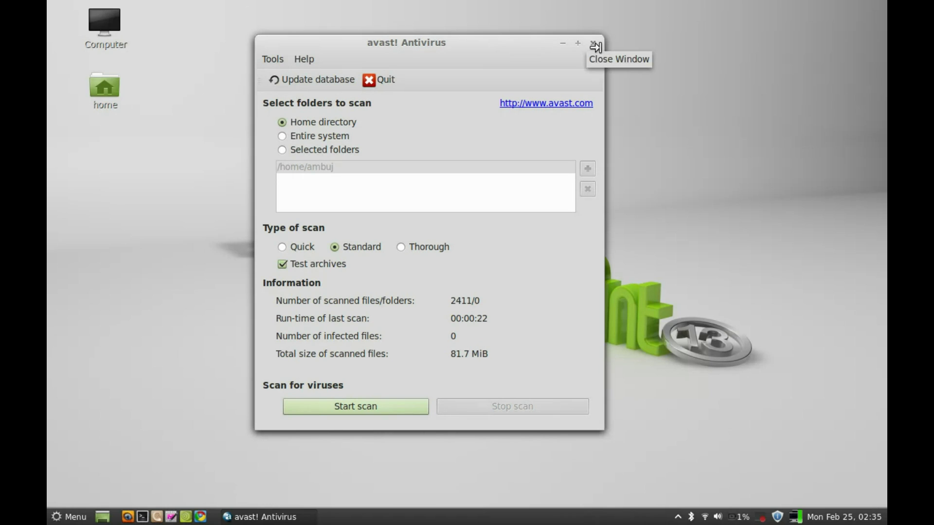
pyautogui.moveTo(510, 45); pyautogui.dragTo(539, 52)
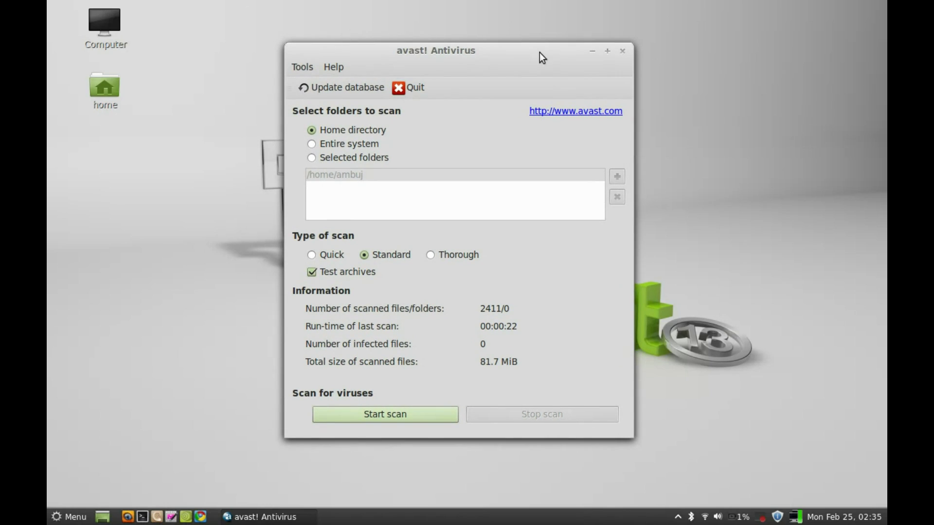
pyautogui.click(622, 51)
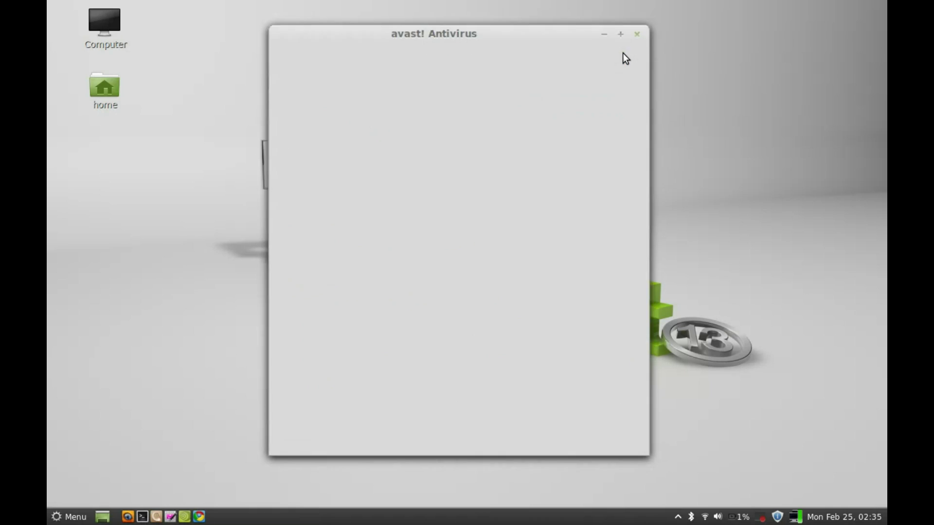